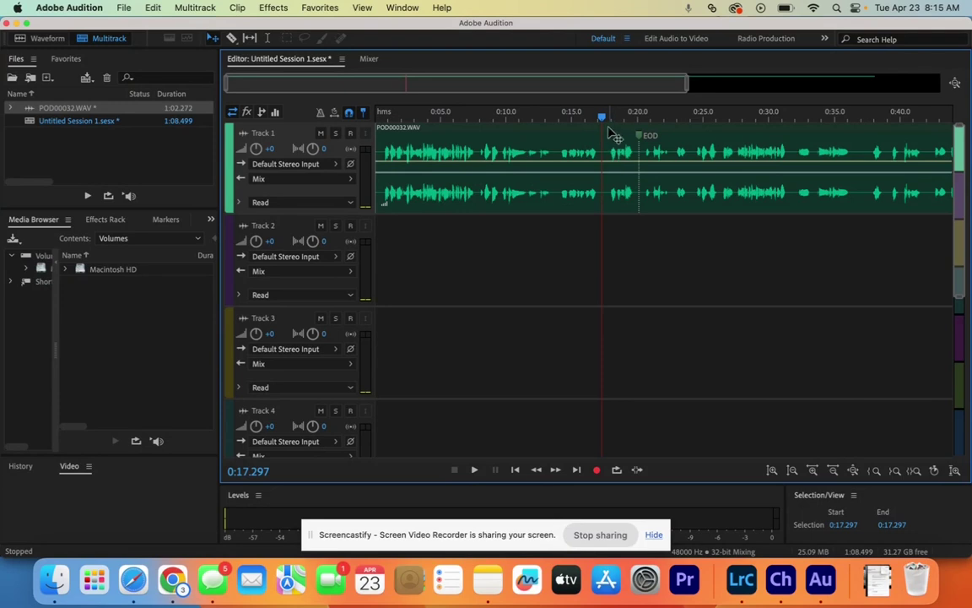
# - Split POD00032.WAV at 0:17.4 and 0:20.035 and move the middle piece to Track 2
pyautogui.moveTo(601, 120); pyautogui.dragTo(604, 120)
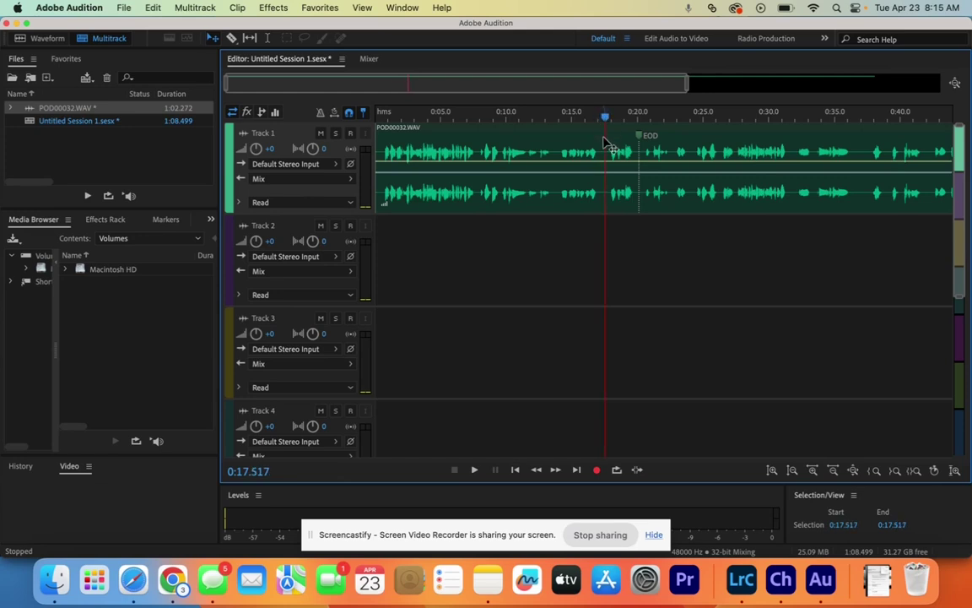
pyautogui.click(607, 156)
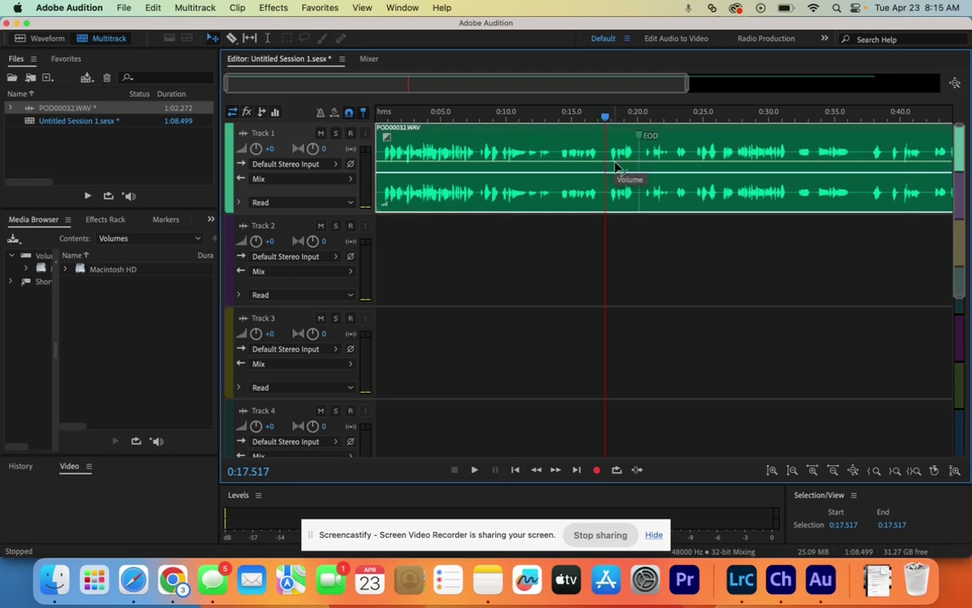
pyautogui.press('super+k')
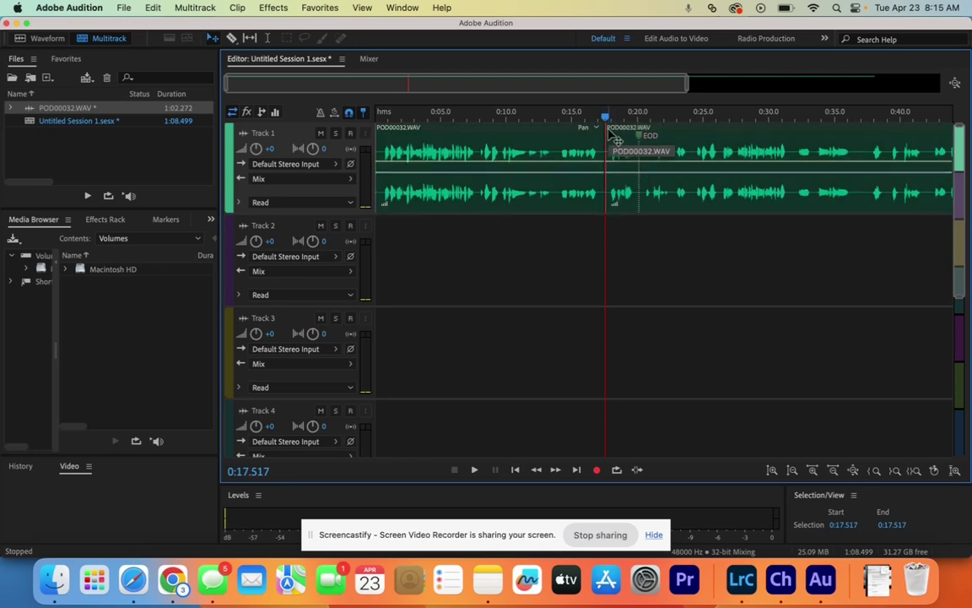
pyautogui.moveTo(605, 117); pyautogui.dragTo(639, 116)
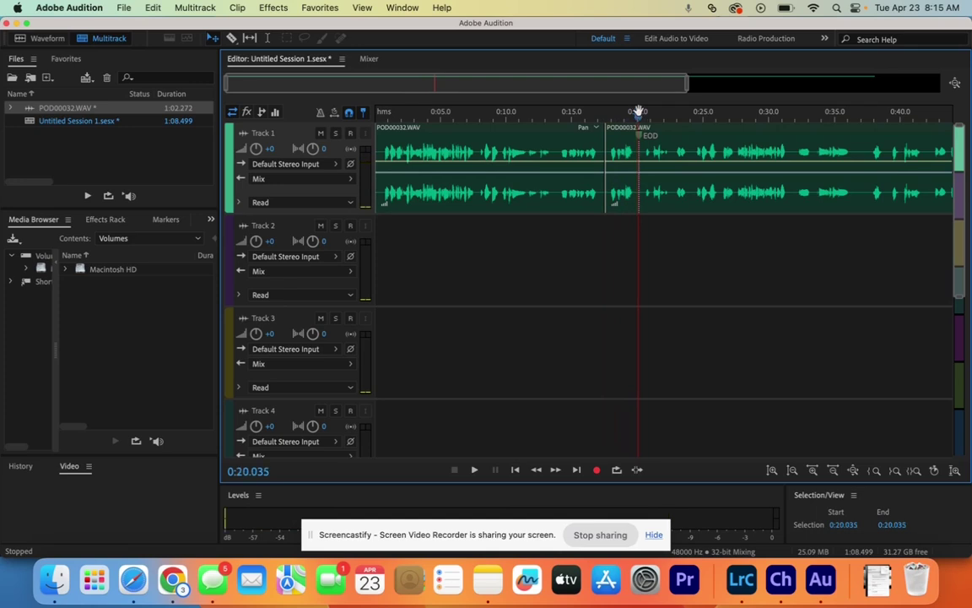
pyautogui.click(641, 151)
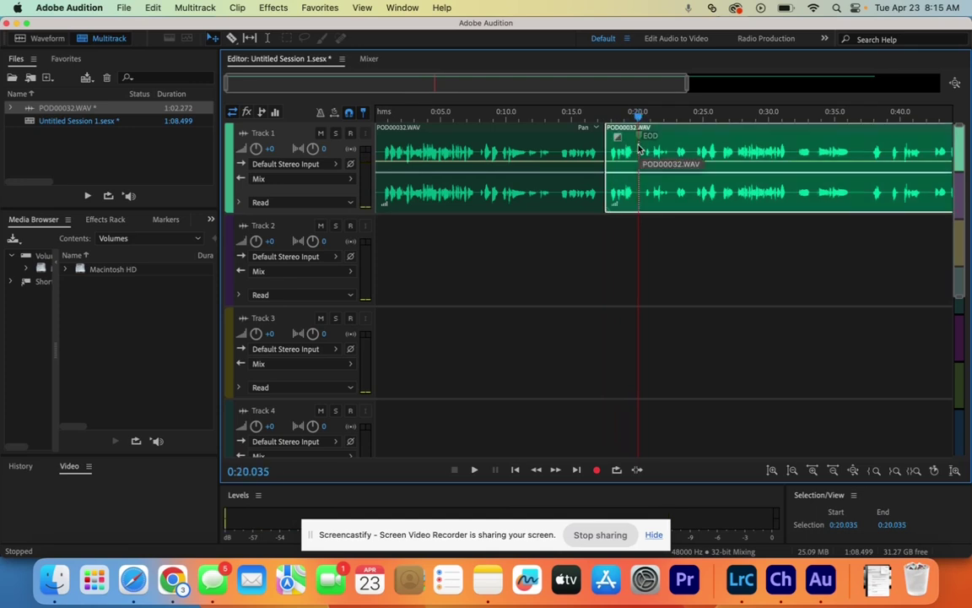
pyautogui.press('super+k')
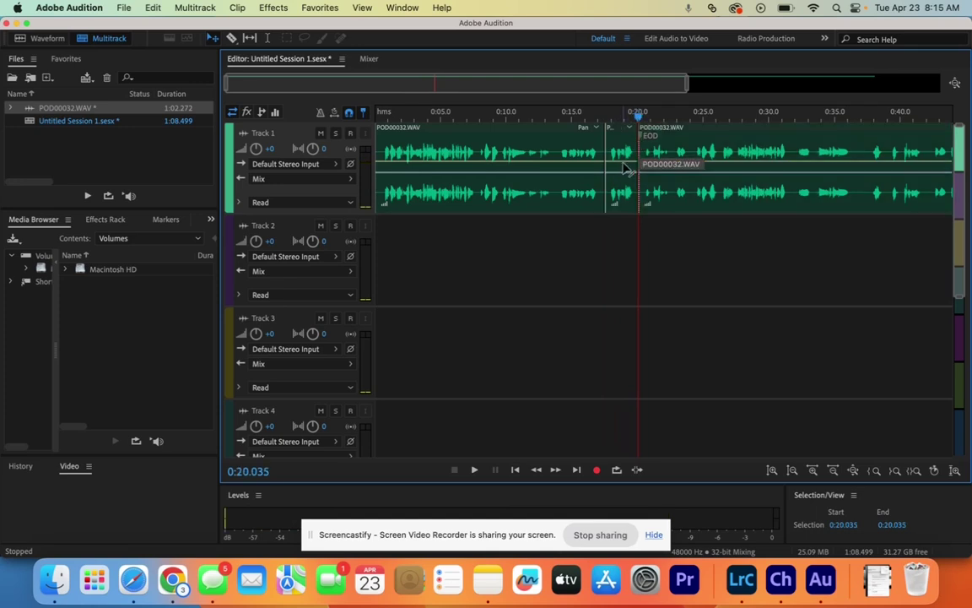
pyautogui.moveTo(629, 157); pyautogui.dragTo(623, 223)
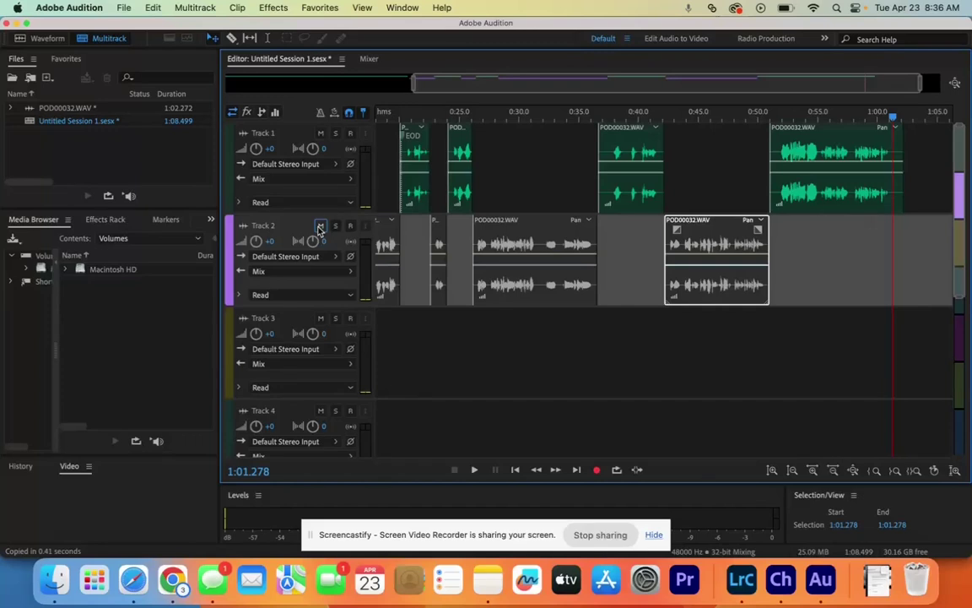
pyautogui.click(320, 229)
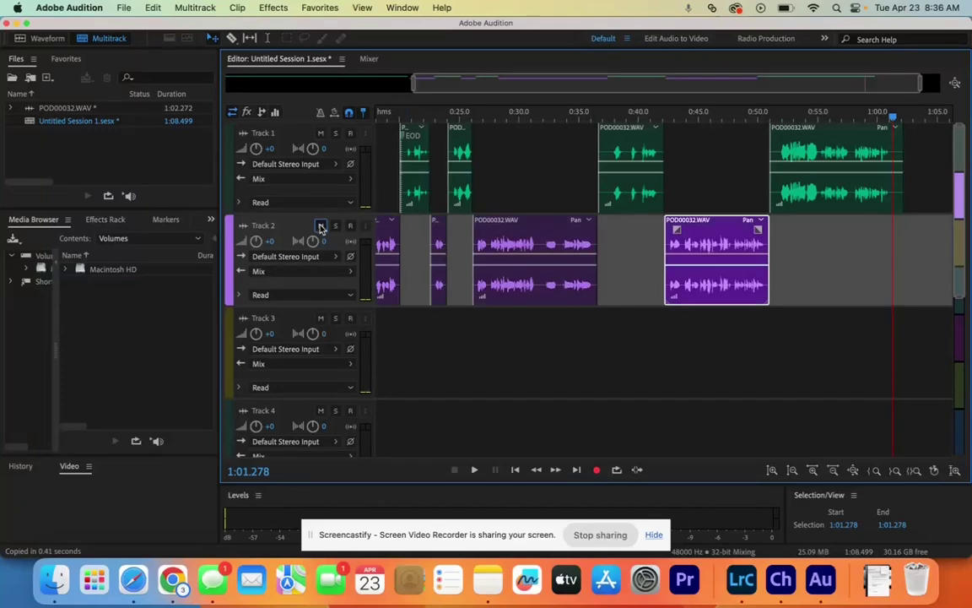
# - Mute Track 2 and mix down the entire session to a new file, Mixdown 4
pyautogui.click(321, 226)
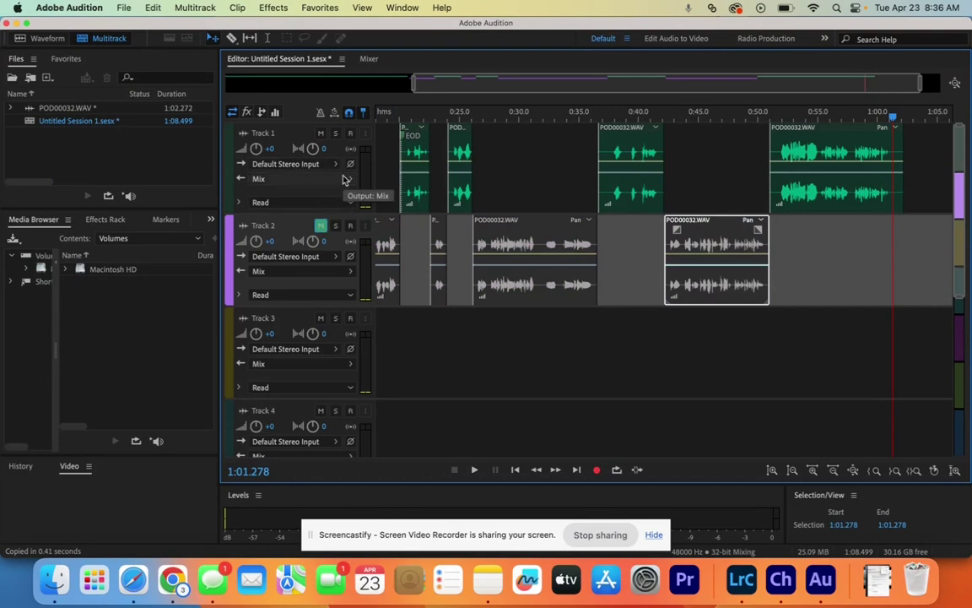
pyautogui.click(195, 9)
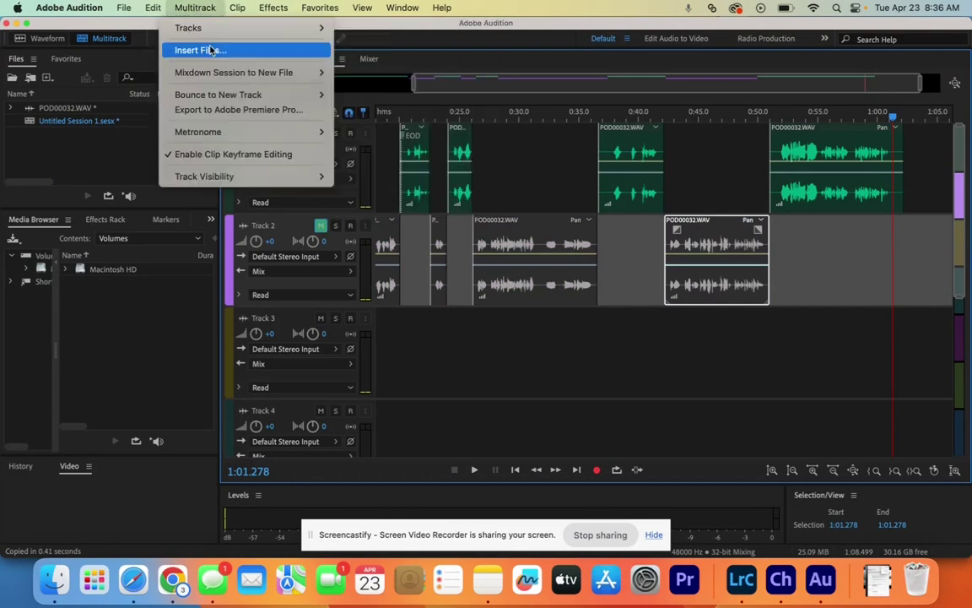
pyautogui.moveTo(275, 79)
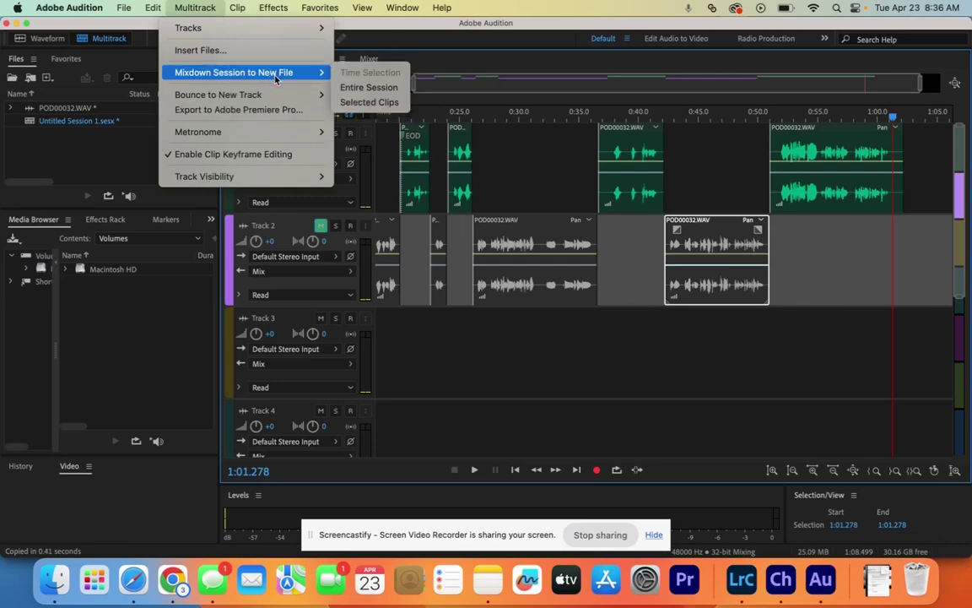
pyautogui.click(368, 88)
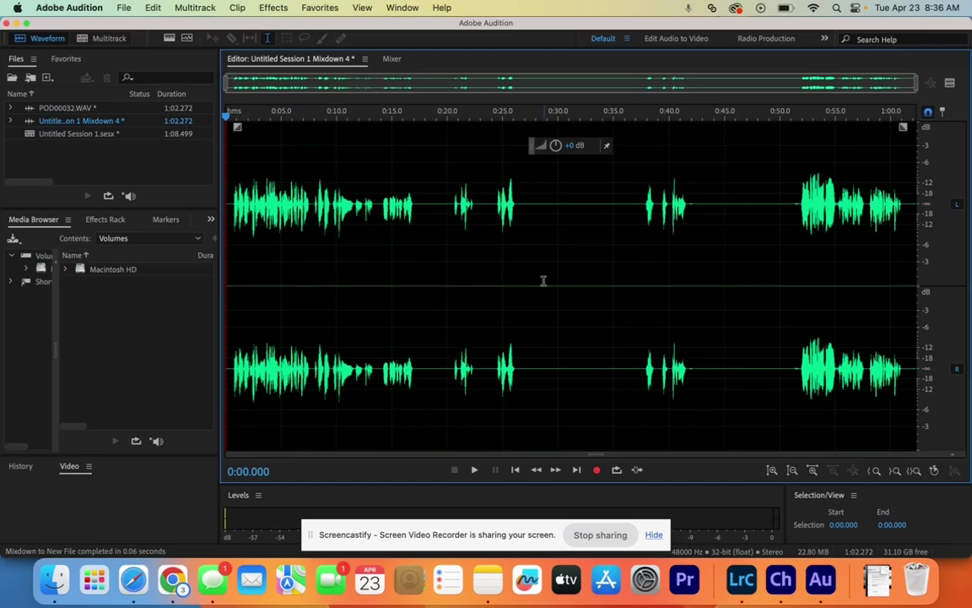
# - Export the mixdown as the MP3 file Person 1.mp3, accepting the lossy-format warning
pyautogui.click(124, 8)
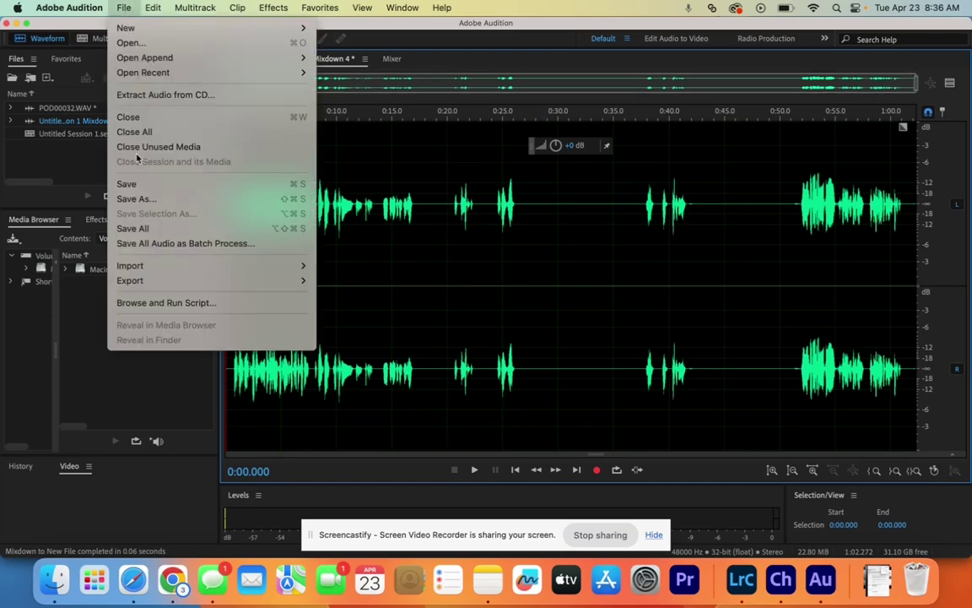
pyautogui.moveTo(176, 285)
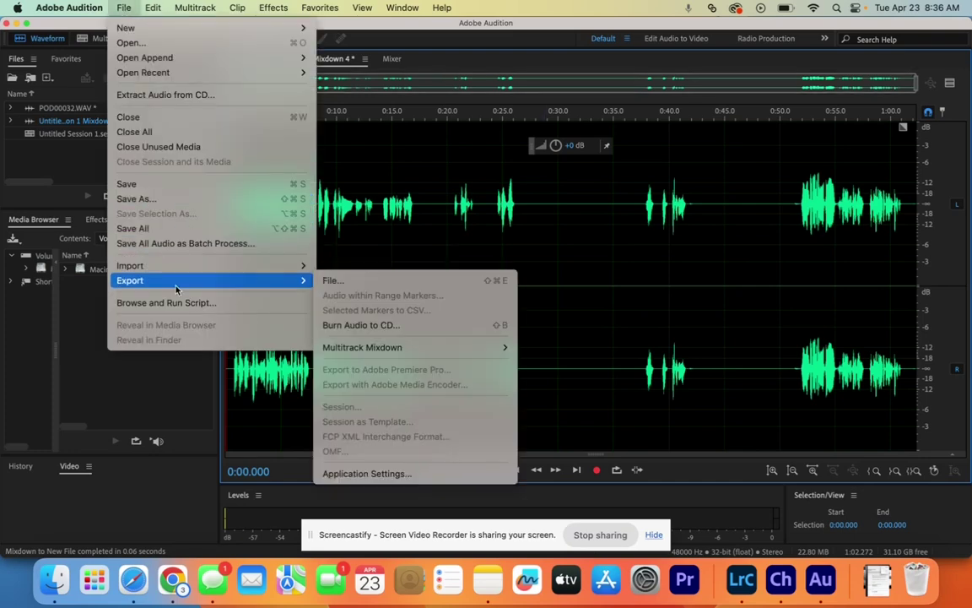
pyautogui.click(334, 280)
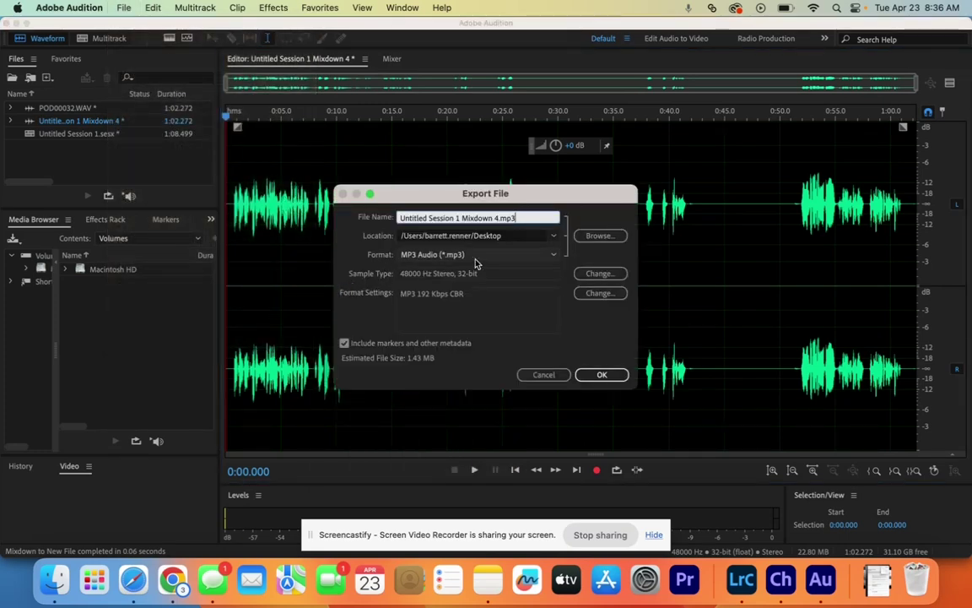
pyautogui.click(496, 218)
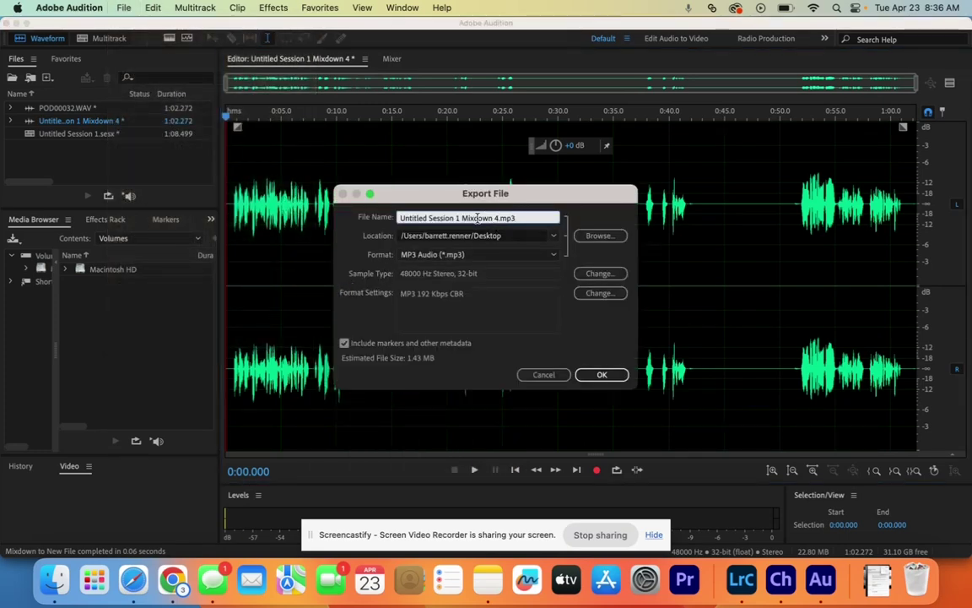
pyautogui.press('super+a')
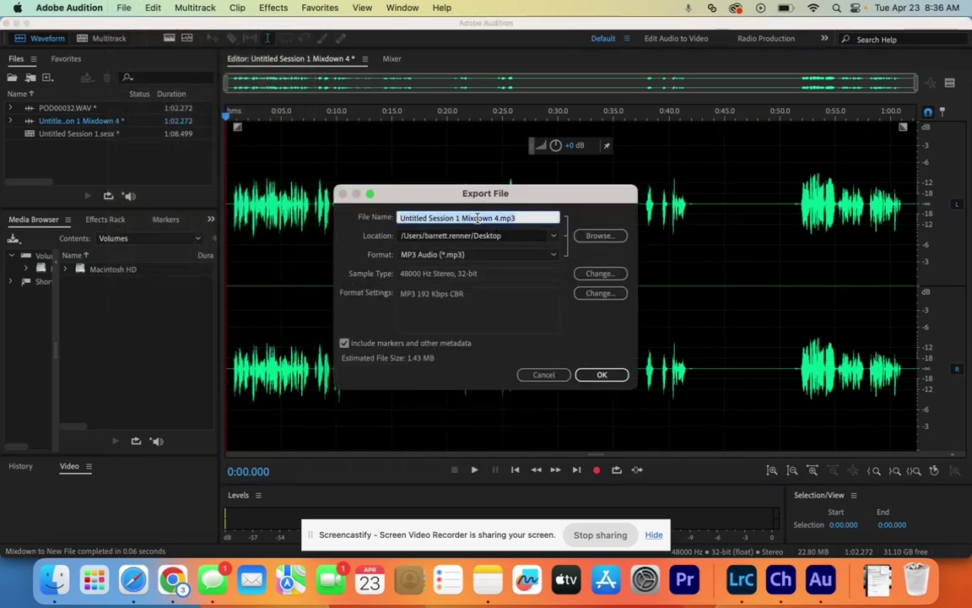
pyautogui.write('P')
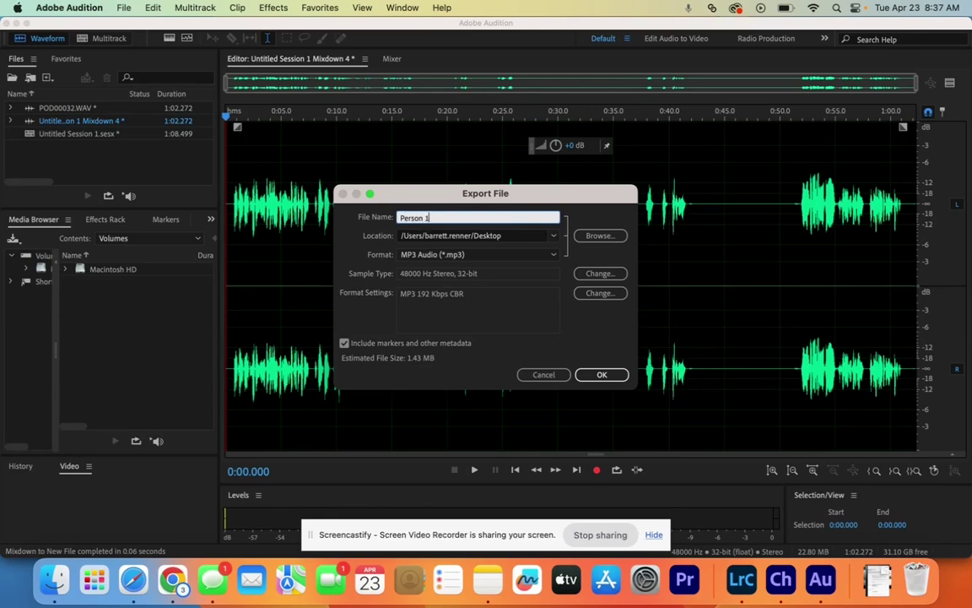
pyautogui.write('erson 1')
pyautogui.click(600, 377)
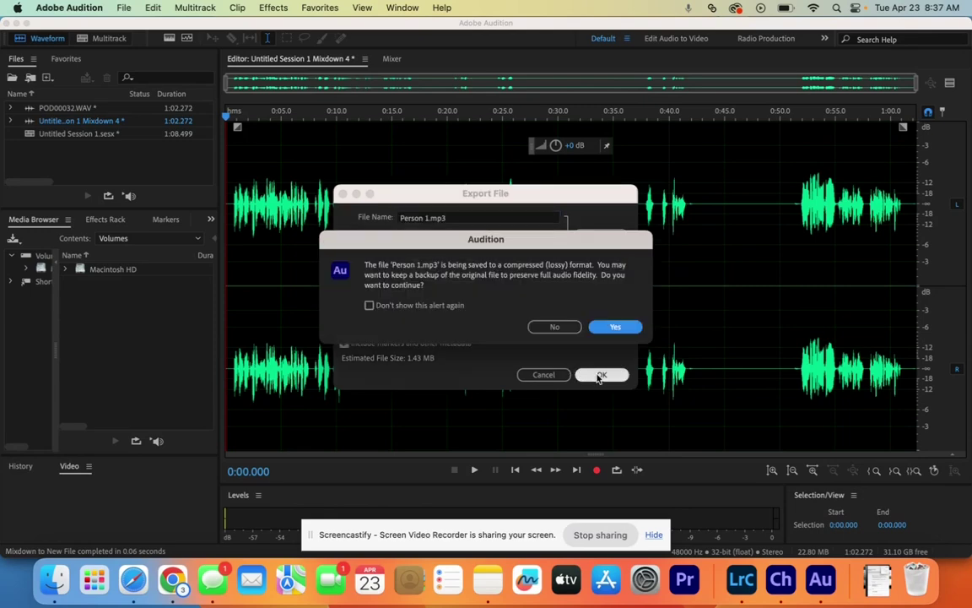
pyautogui.click(602, 325)
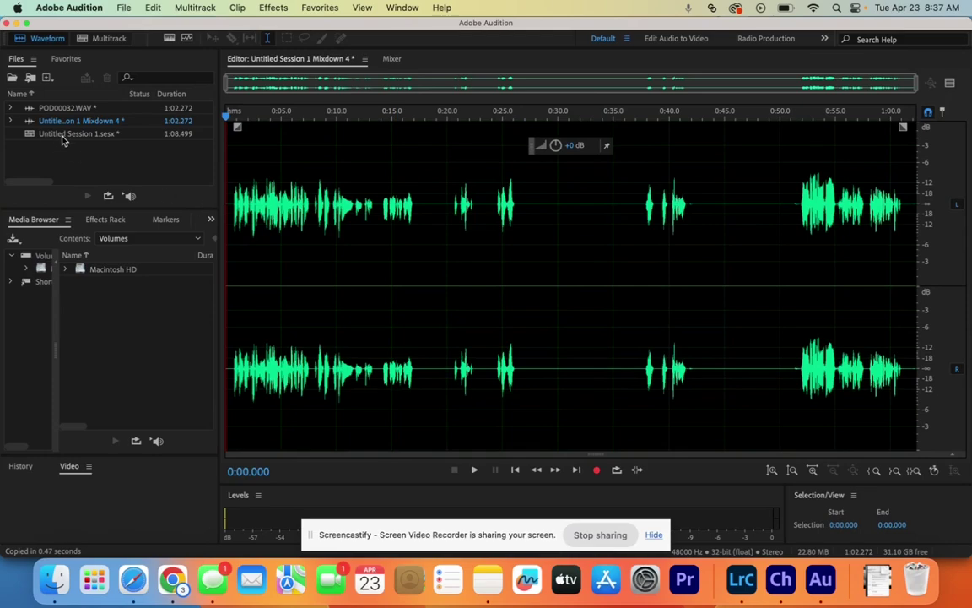
# - Check the desktop for Person 1.mp3, then reopen the multitrack session
pyautogui.press('F11')
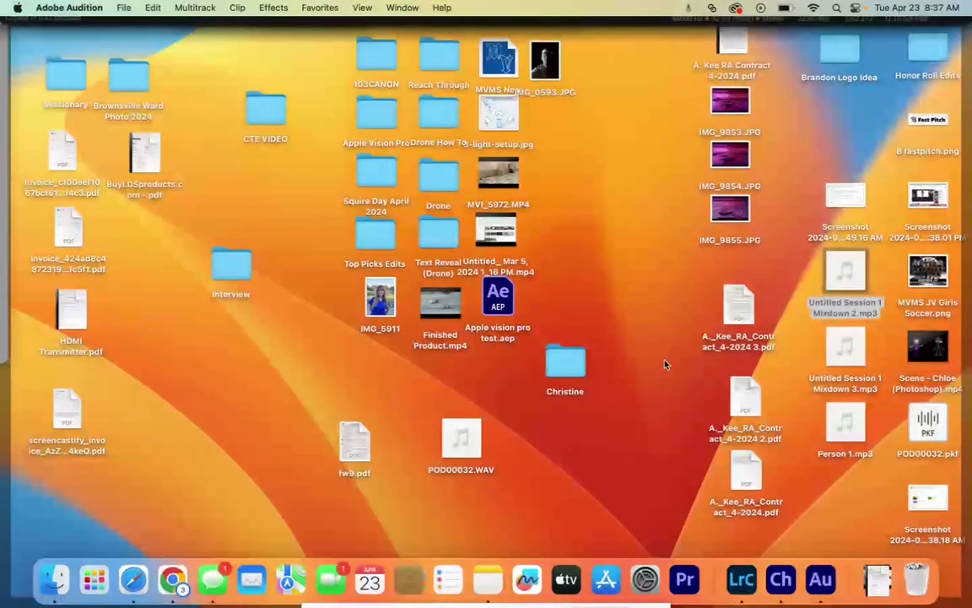
pyautogui.press('F11')
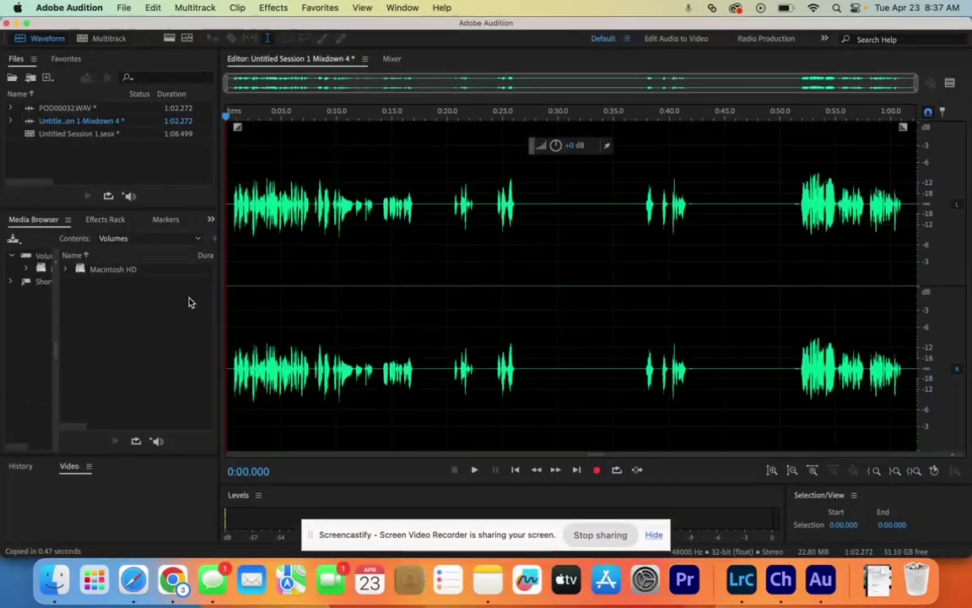
pyautogui.doubleClick(59, 137)
# - Unmute Track 2, mute Track 1, and mix down the entire session to Mixdown 5
pyautogui.click(320, 226)
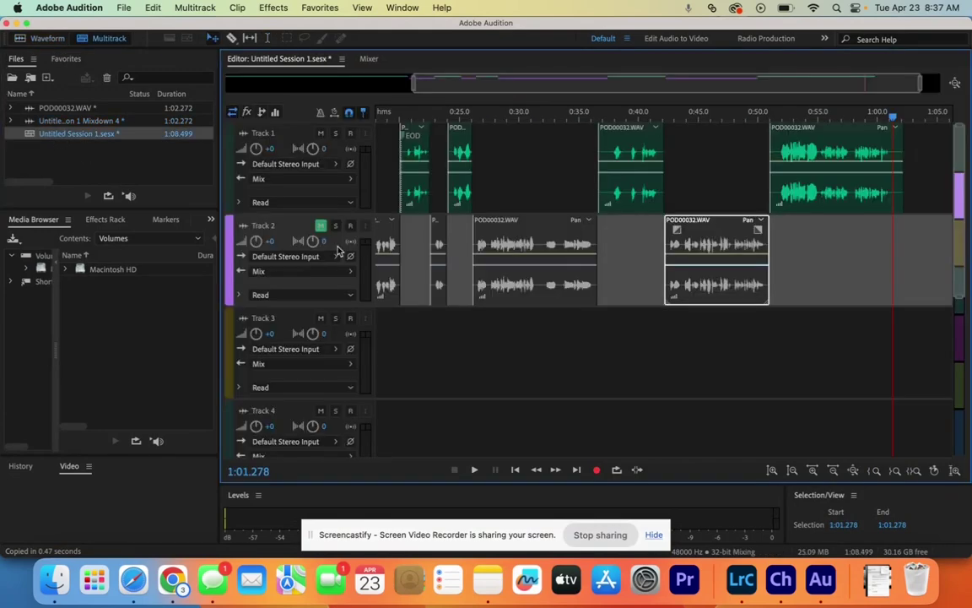
pyautogui.click(320, 133)
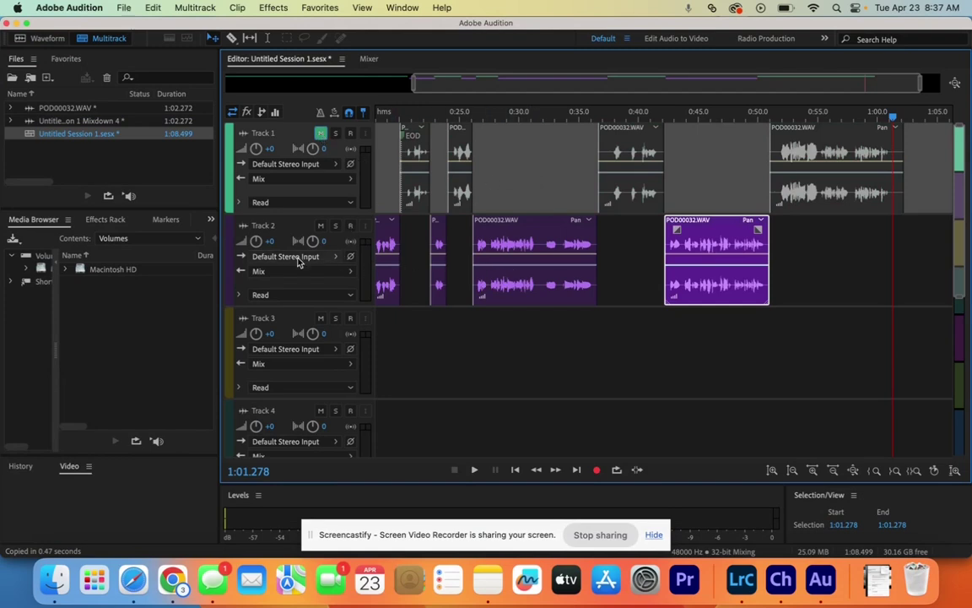
pyautogui.click(192, 8)
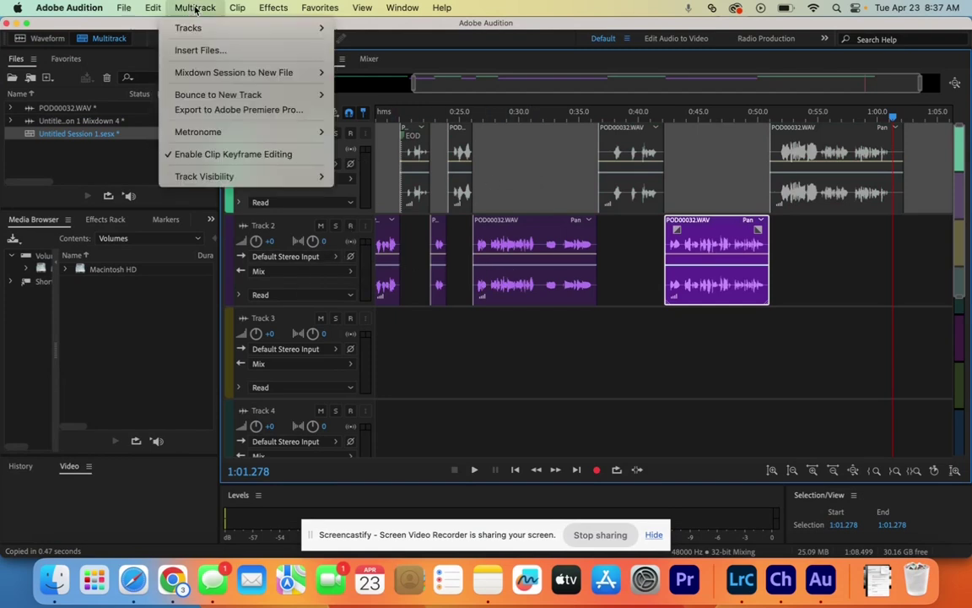
pyautogui.moveTo(207, 74)
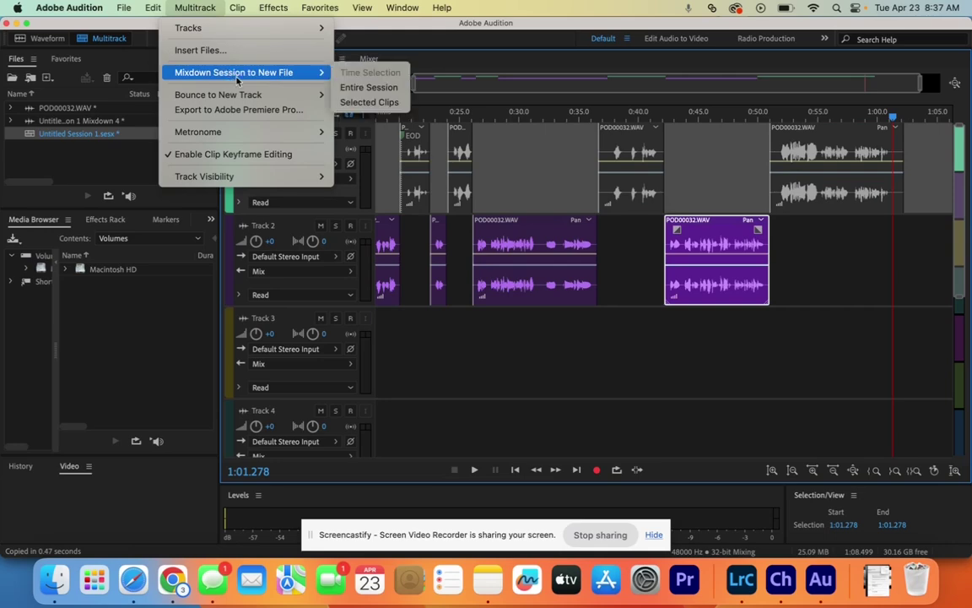
pyautogui.click(365, 87)
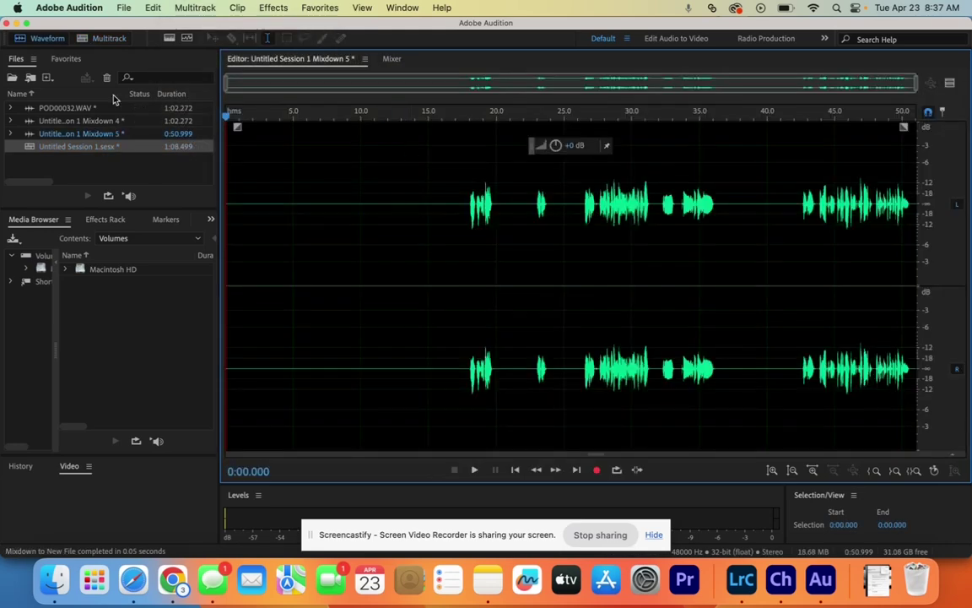
pyautogui.click(123, 9)
# - Export the second mixdown as Person 2.mp3, accepting the lossy-format warning
pyautogui.moveTo(199, 278)
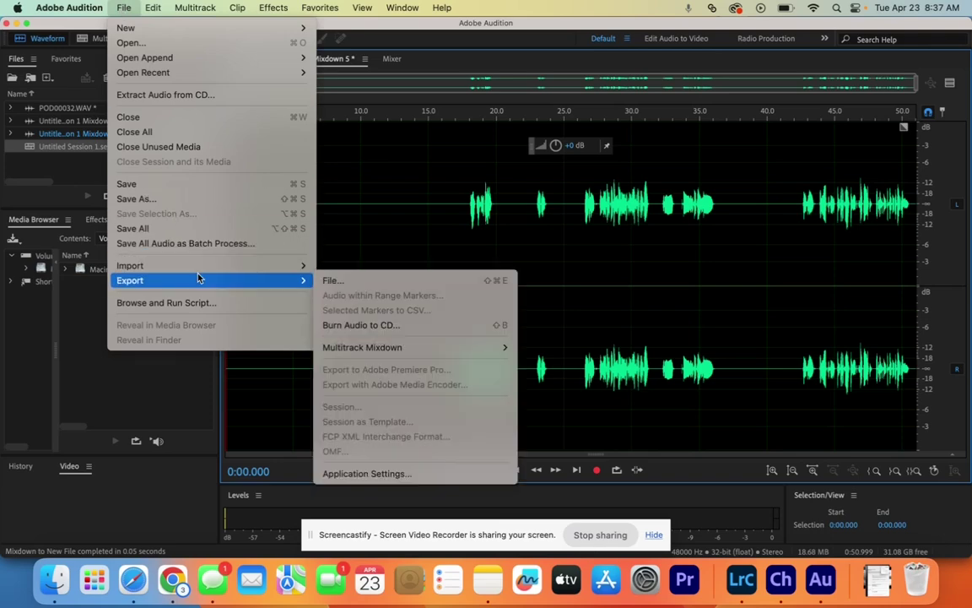
pyautogui.click(334, 280)
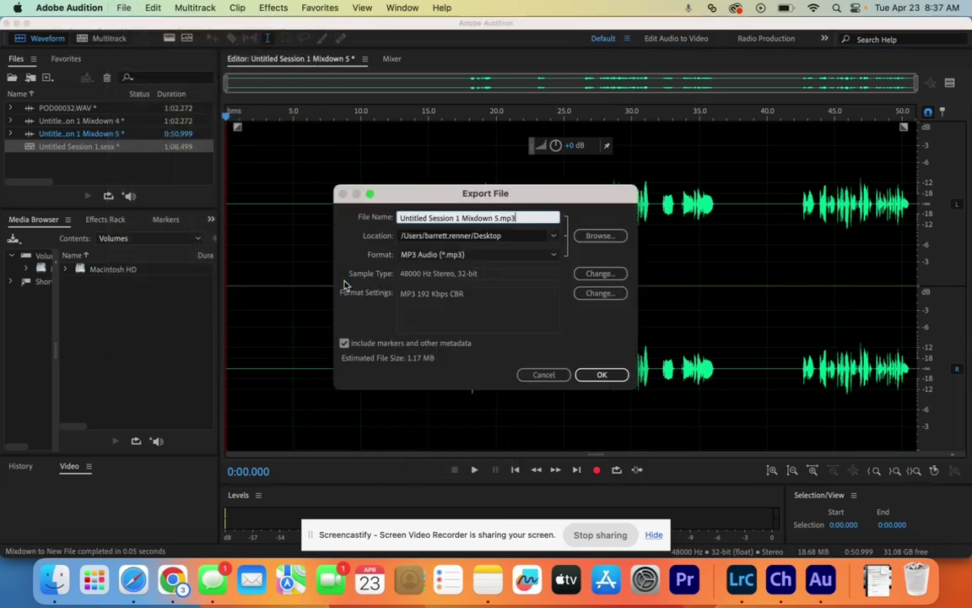
pyautogui.tripleClick(462, 213)
pyautogui.write('Person 2')
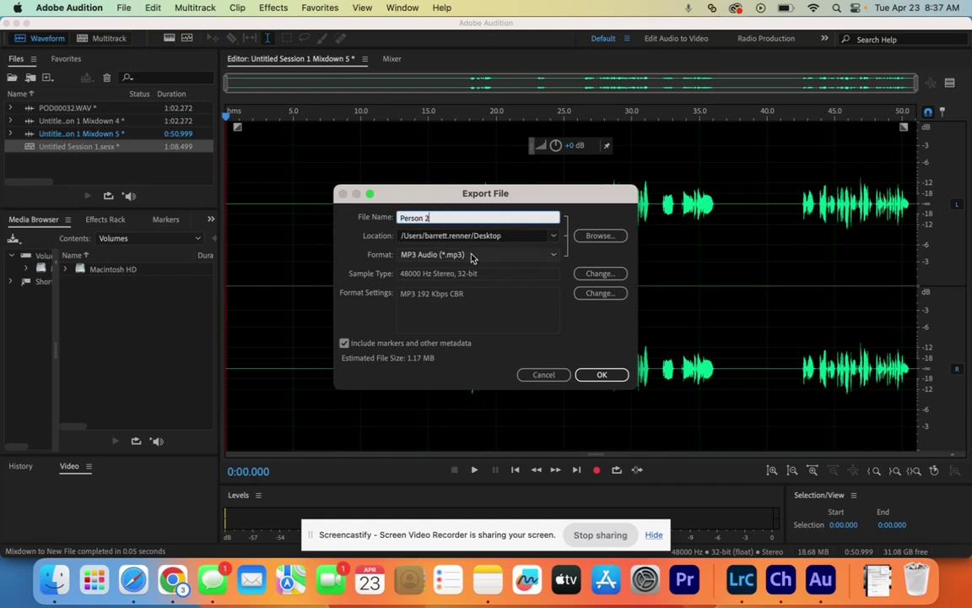
pyautogui.click(605, 375)
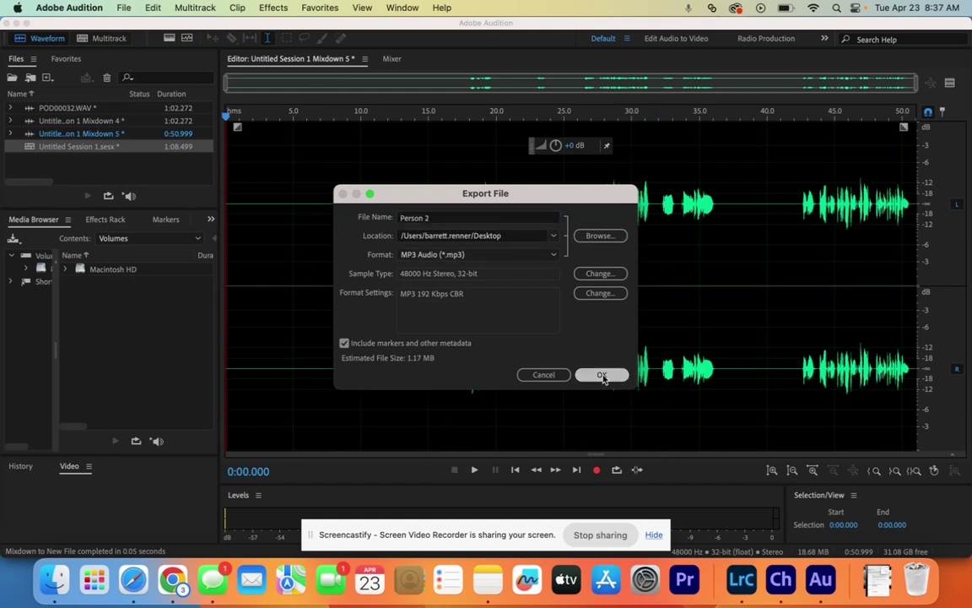
pyautogui.click(615, 328)
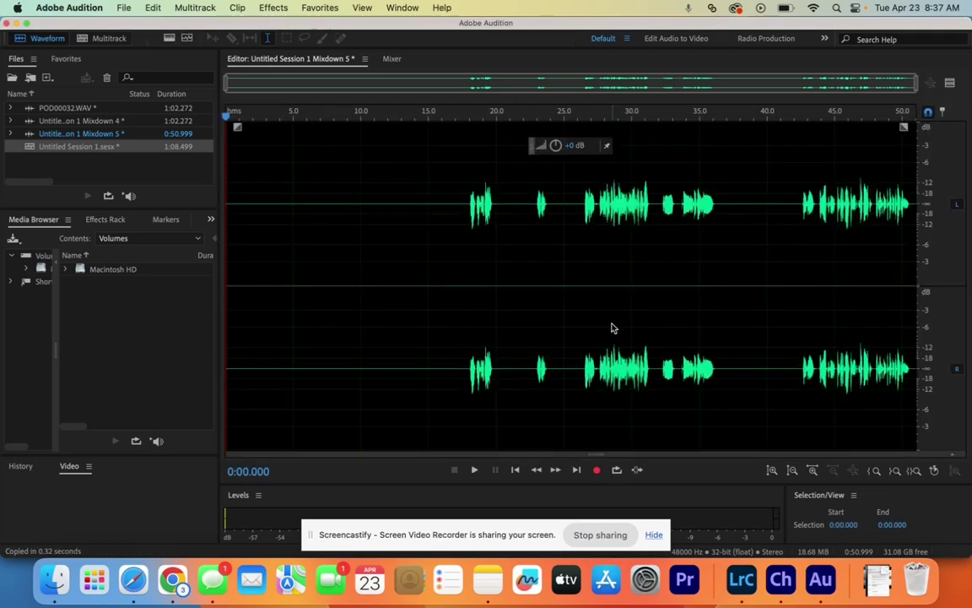
# - Check the desktop for the exported MP3s and switch to Character Animator
pyautogui.press('F11')
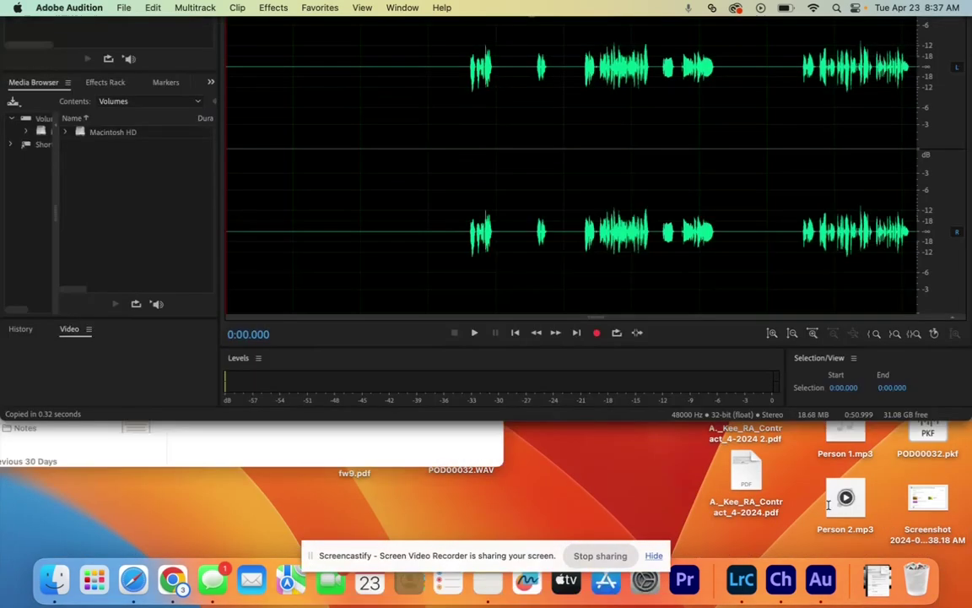
pyautogui.press('F11')
pyautogui.press('super+Tab')
pyautogui.press('super+Tab')
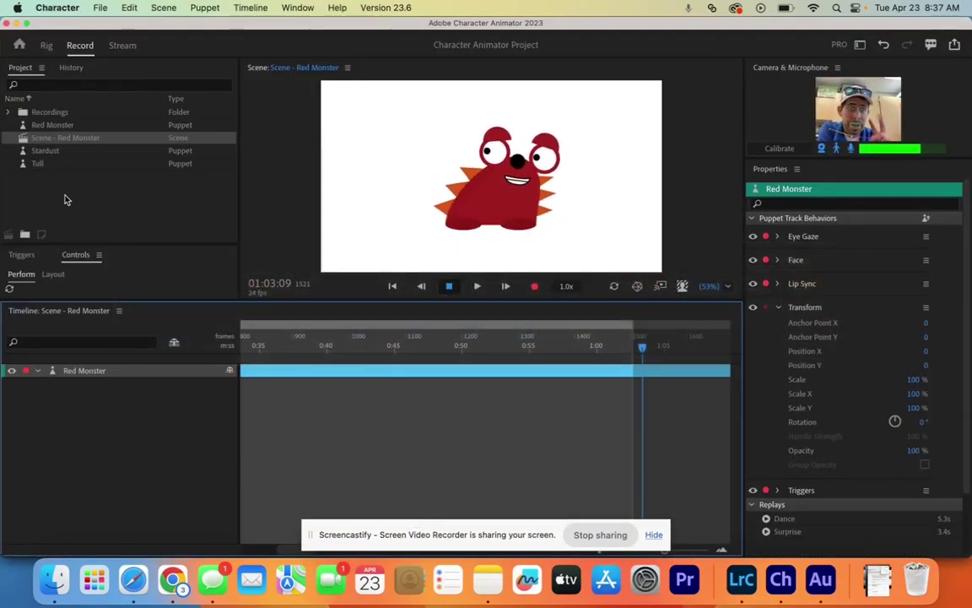
# - Add the Stardust puppet to the Red Monster scene and slide it left of the monster
pyautogui.click(56, 154)
pyautogui.moveTo(56, 158); pyautogui.dragTo(90, 422)
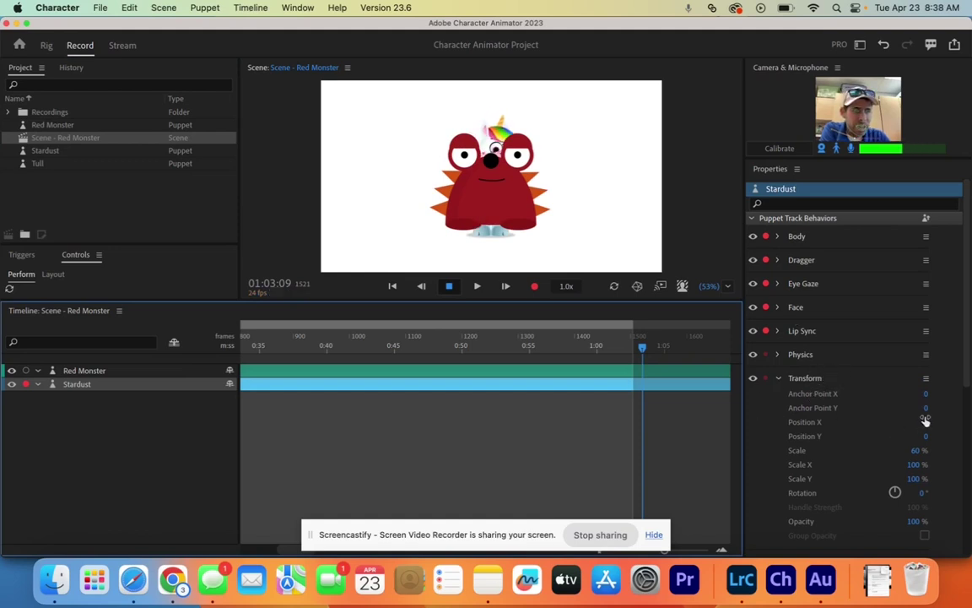
pyautogui.moveTo(926, 425); pyautogui.dragTo(538, 408)
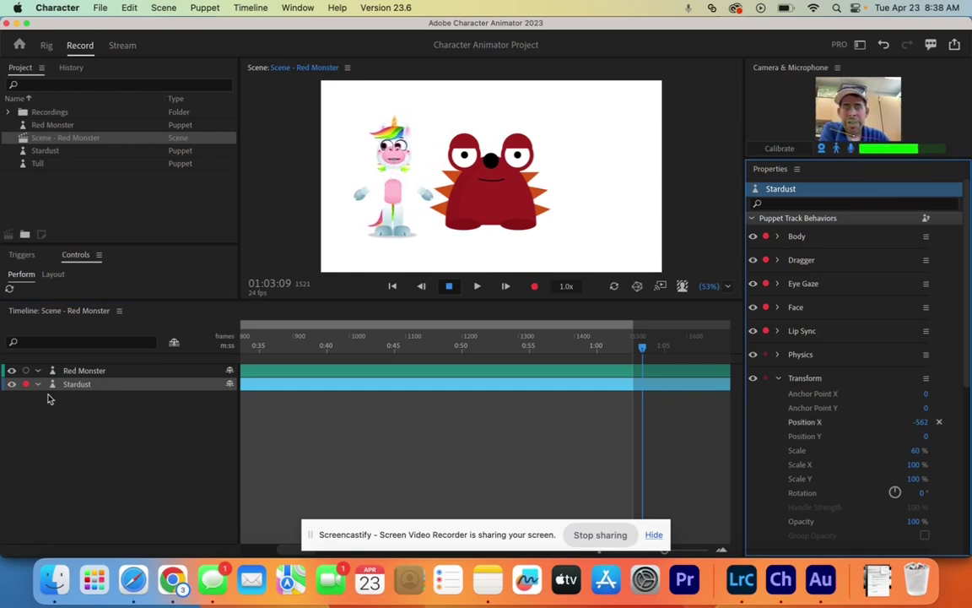
pyautogui.click(92, 375)
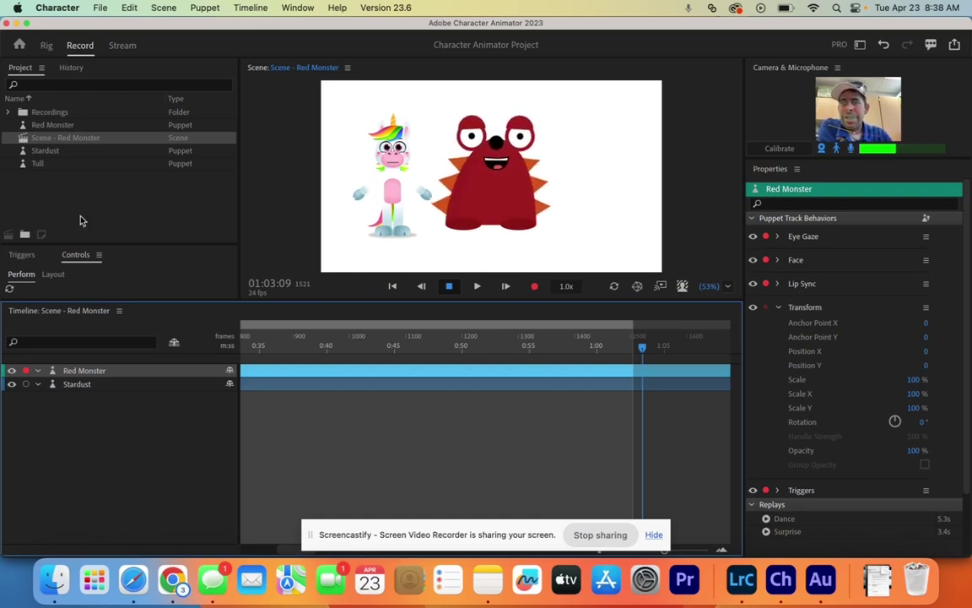
# - Import Person 1.mp3 and Person 2.mp3 into the project
pyautogui.click(118, 187)
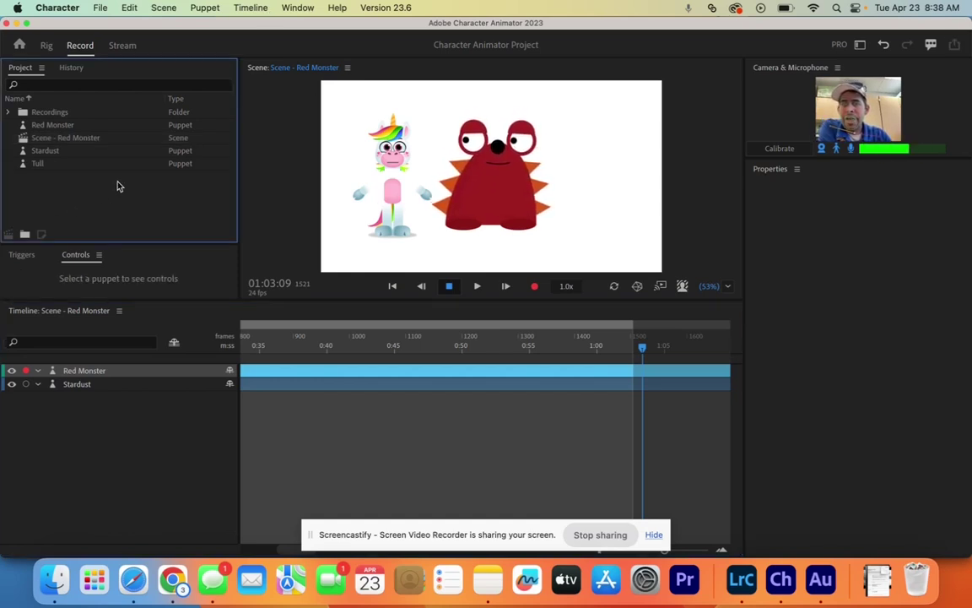
pyautogui.press('super+i')
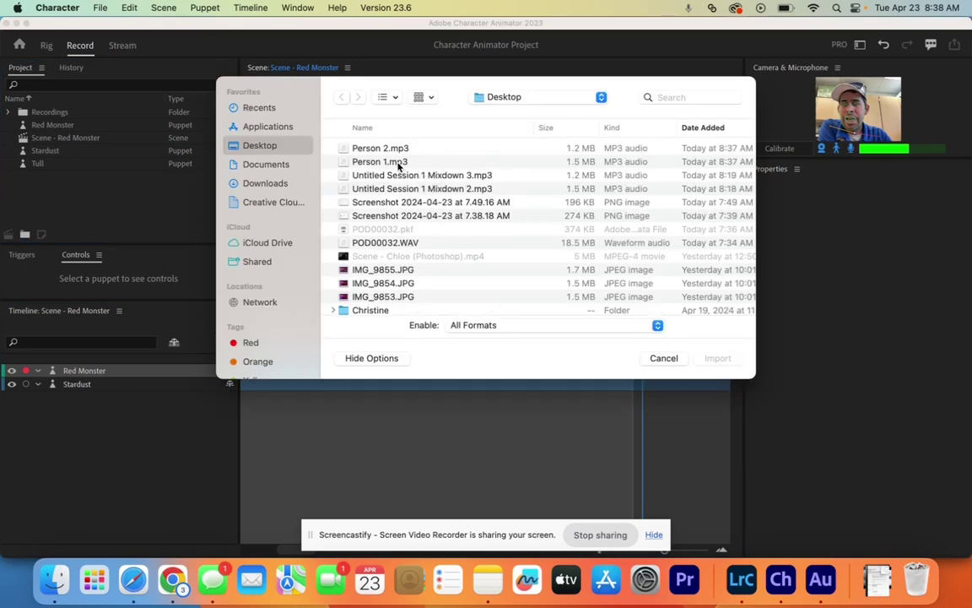
pyautogui.click(399, 162)
pyautogui.hotkey('shift', 'Up')
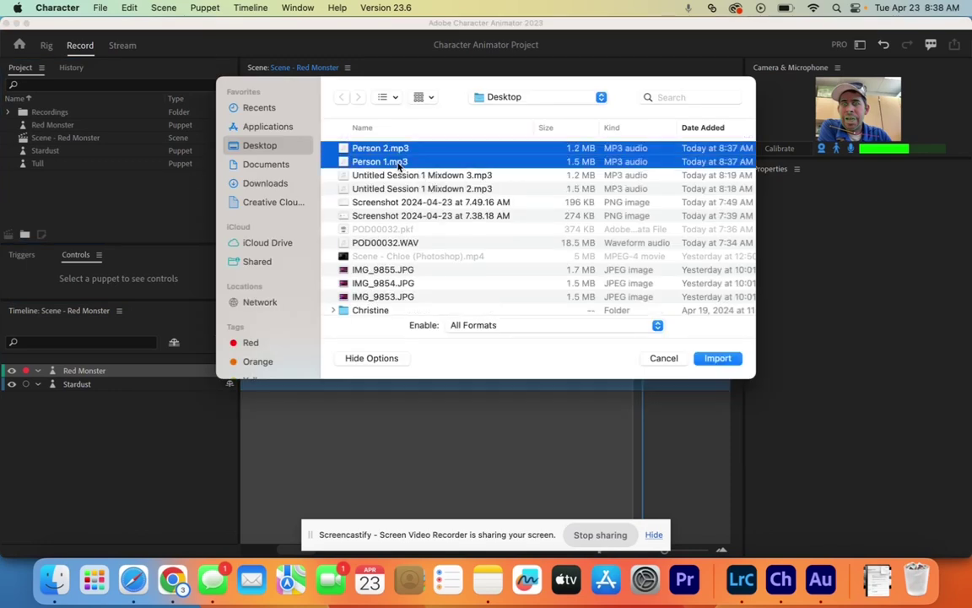
pyautogui.click(719, 358)
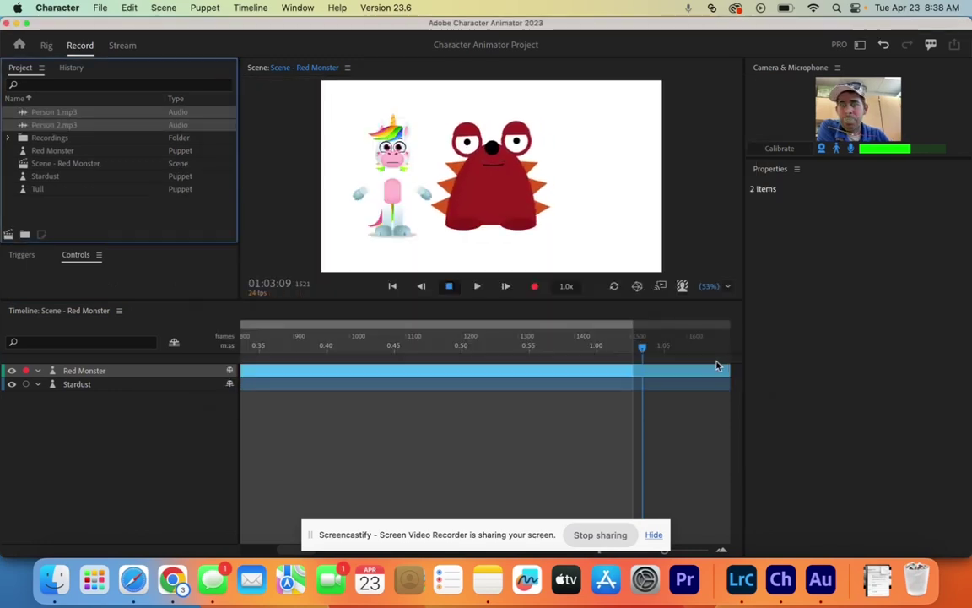
# - Place both MP3 files as audio tracks in the scene timeline
pyautogui.click(113, 272)
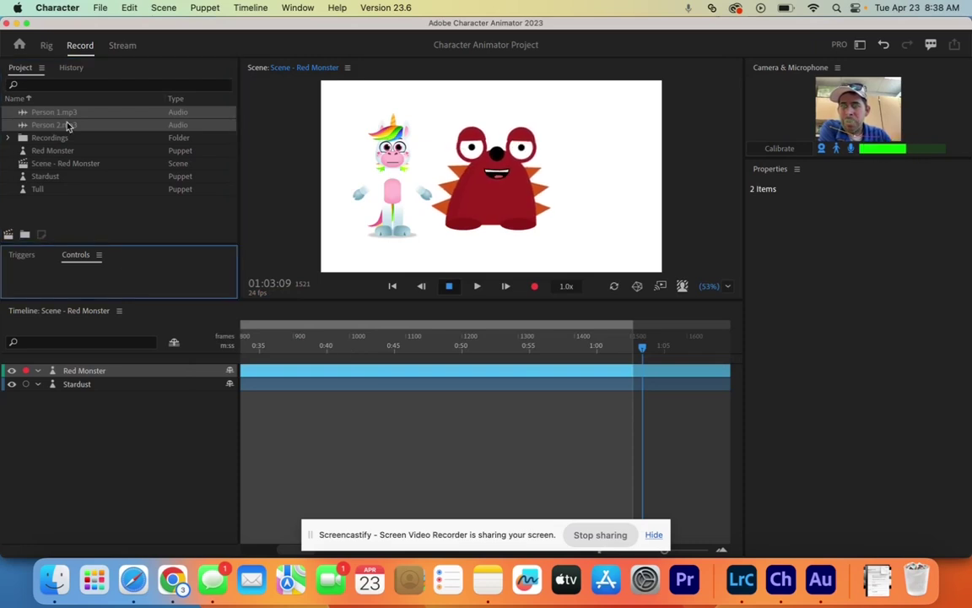
pyautogui.moveTo(69, 120); pyautogui.dragTo(76, 407)
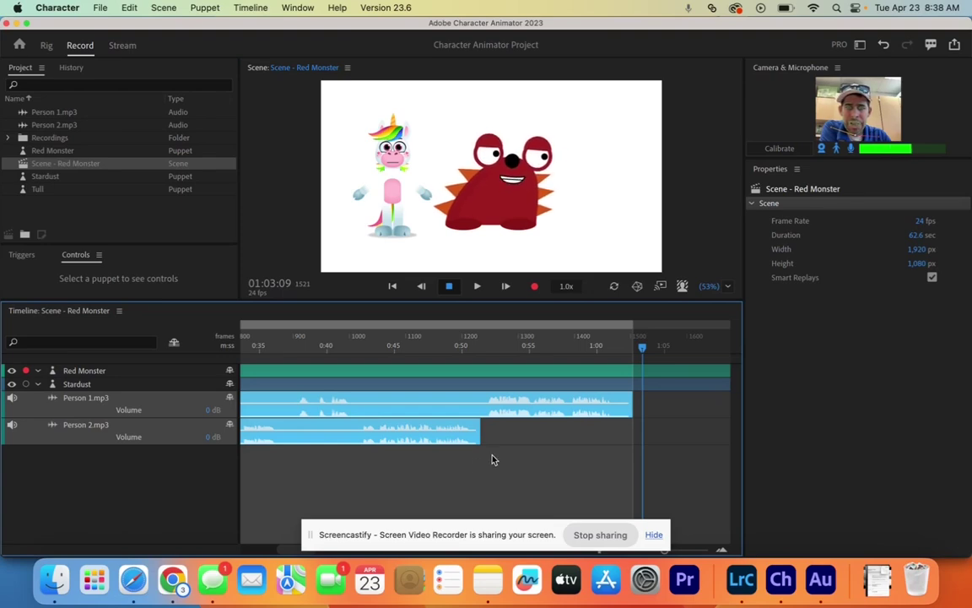
pyautogui.scroll(-5, 494, 460)
pyautogui.click(650, 444)
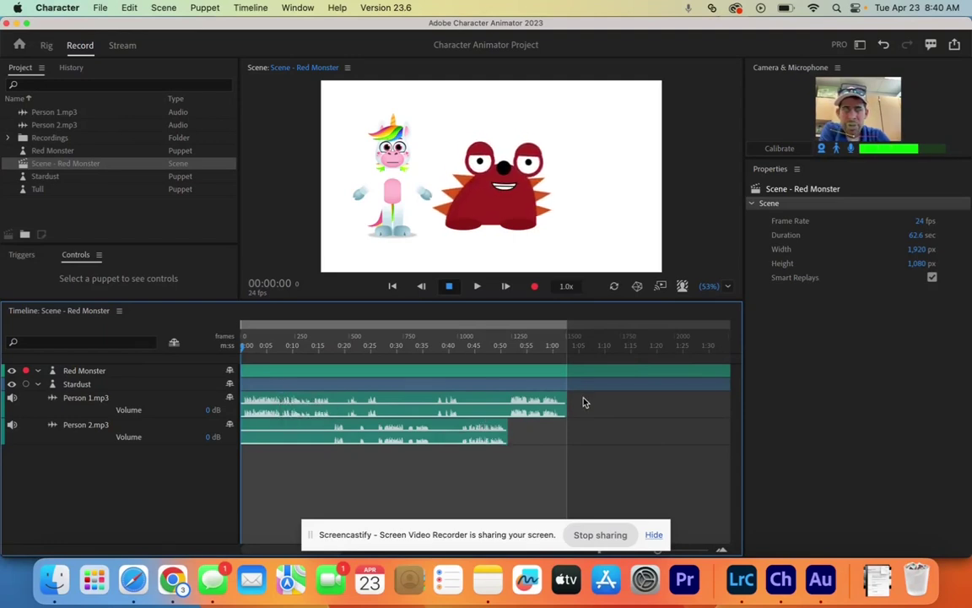
# - Compute a lip sync take for Red Monster from the Person 1.mp3 scene audio
pyautogui.click(82, 407)
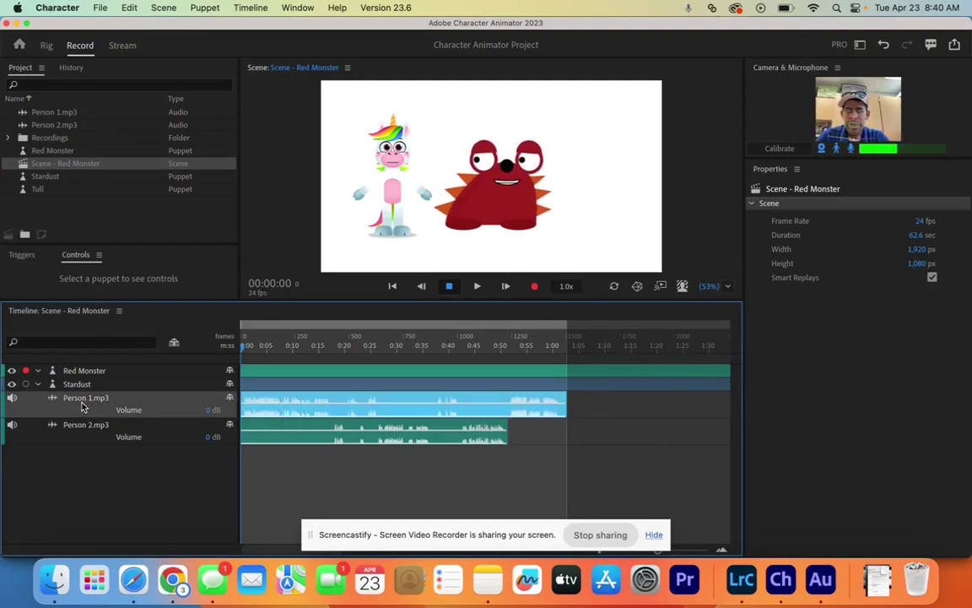
pyautogui.click(93, 387)
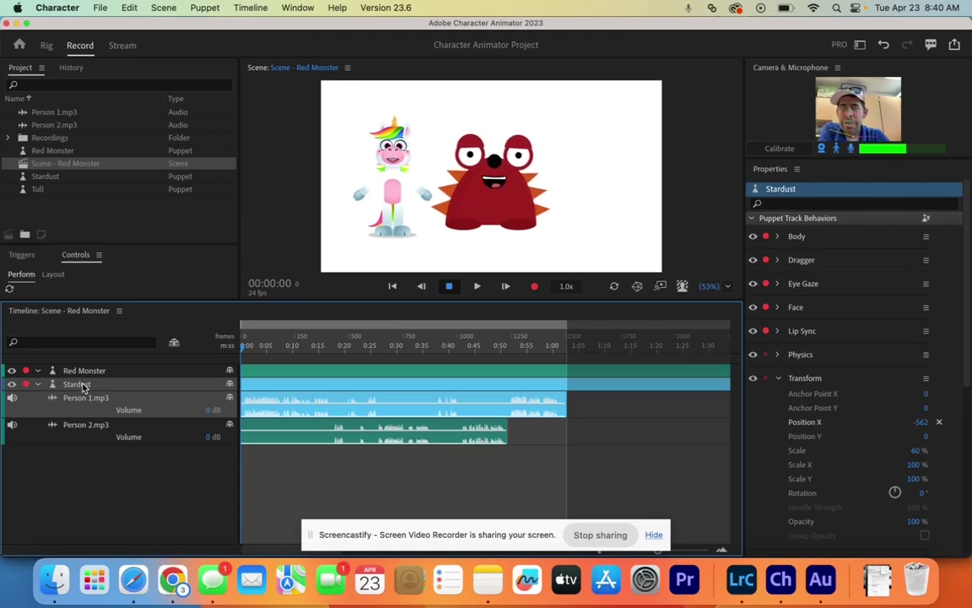
pyautogui.click(54, 371)
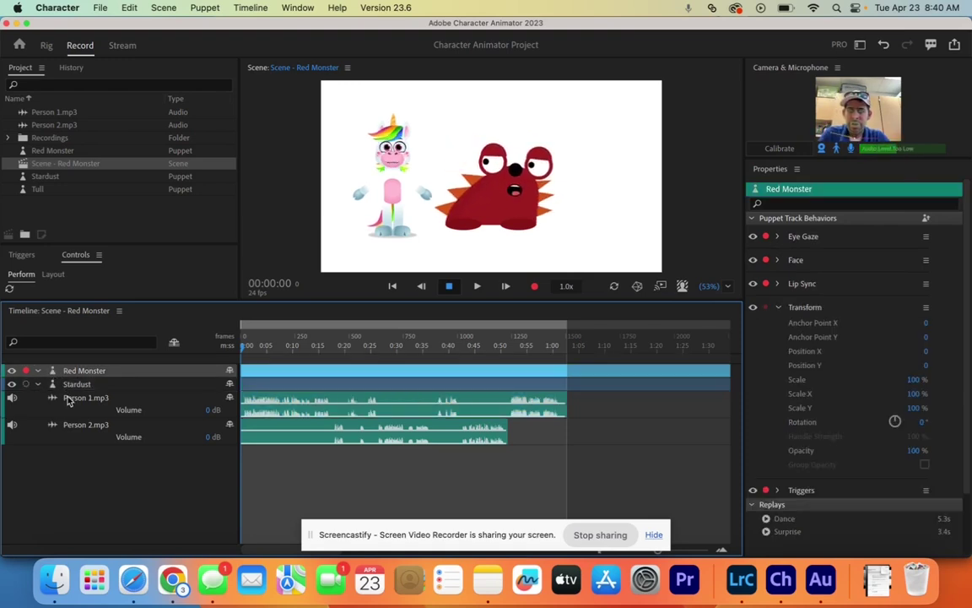
pyautogui.click(69, 399)
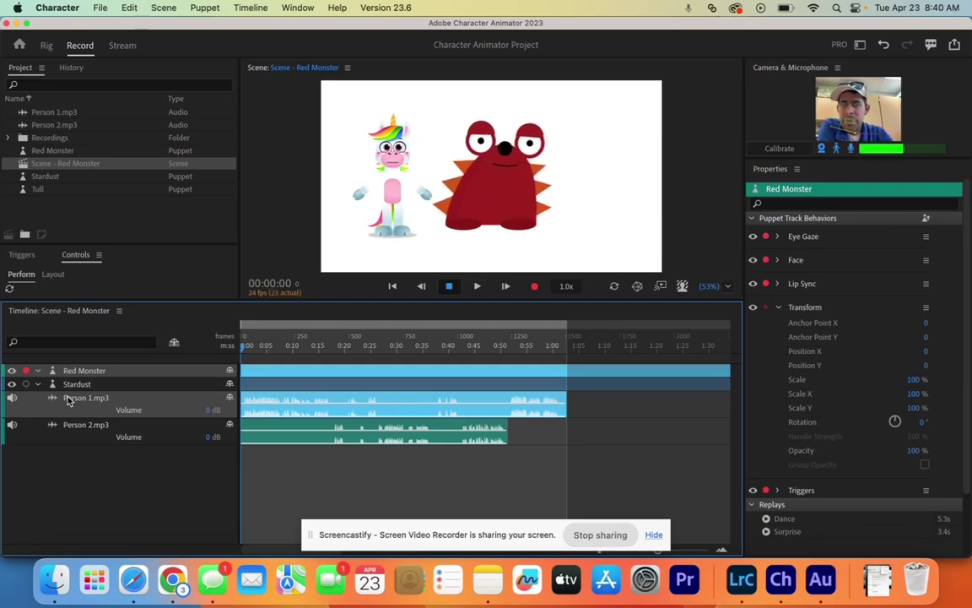
pyautogui.click(249, 9)
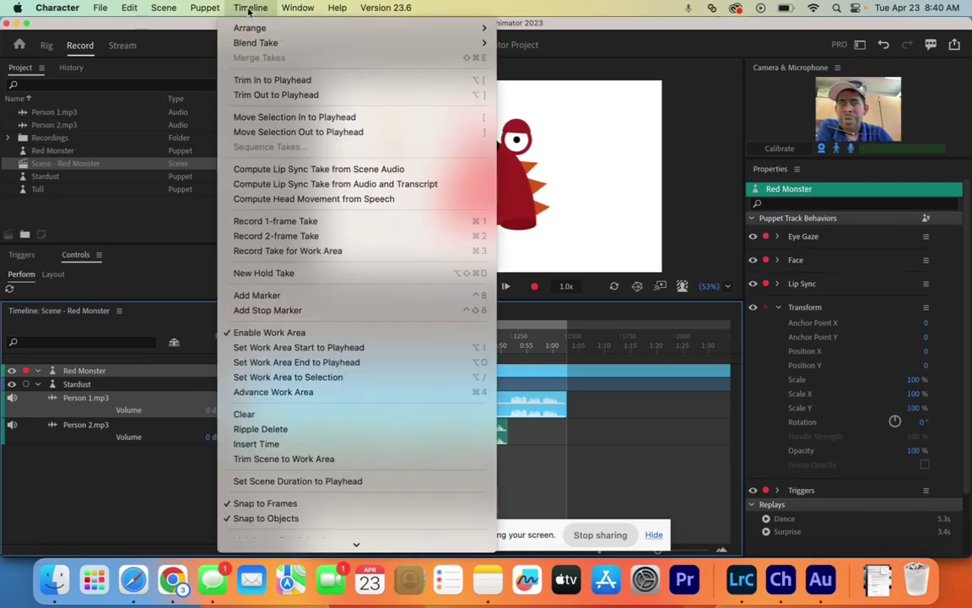
pyautogui.click(271, 169)
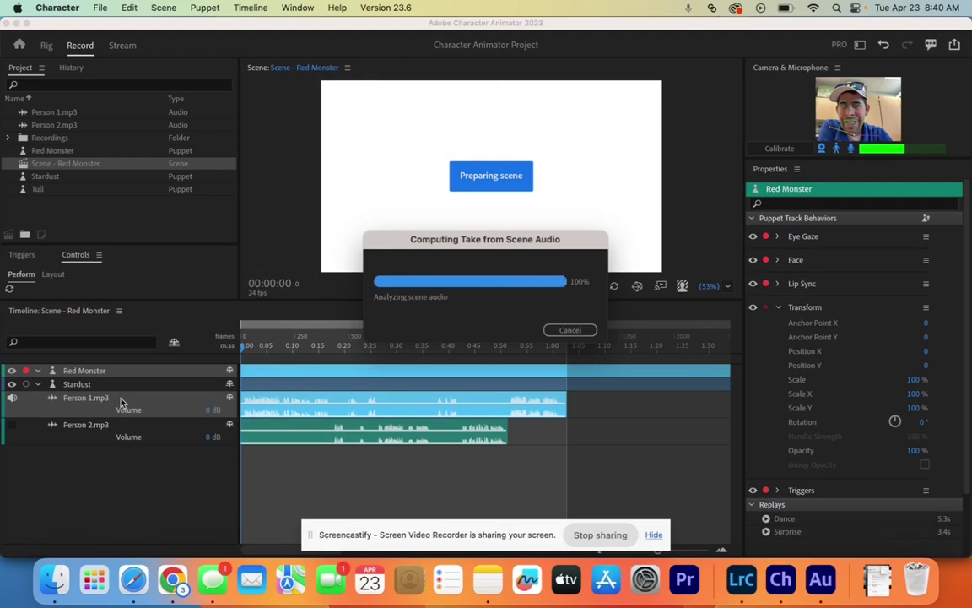
# - Compute Stardust's lip sync take from Person 2.mp3 and preview the playback
pyautogui.click(87, 410)
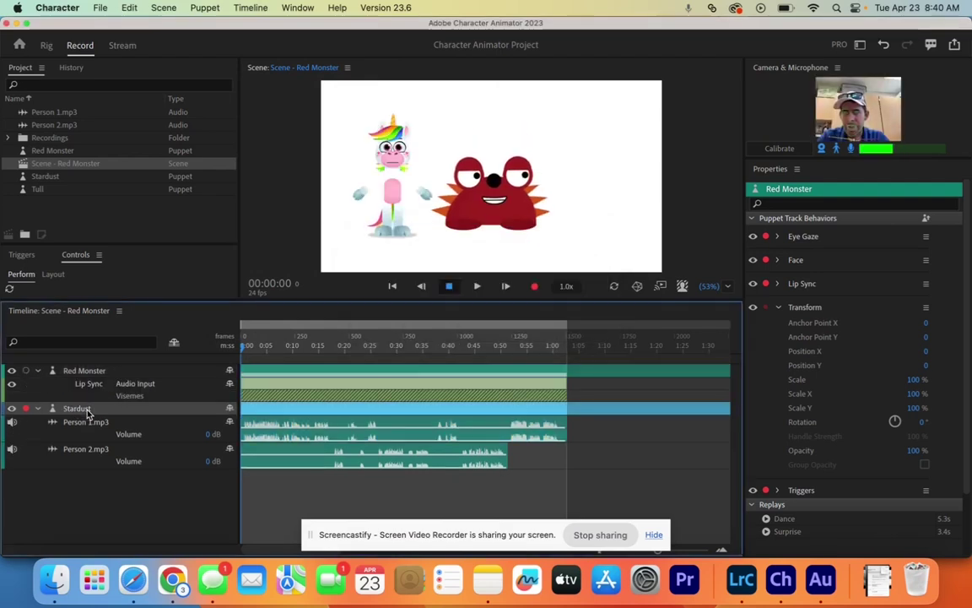
pyautogui.click(83, 452)
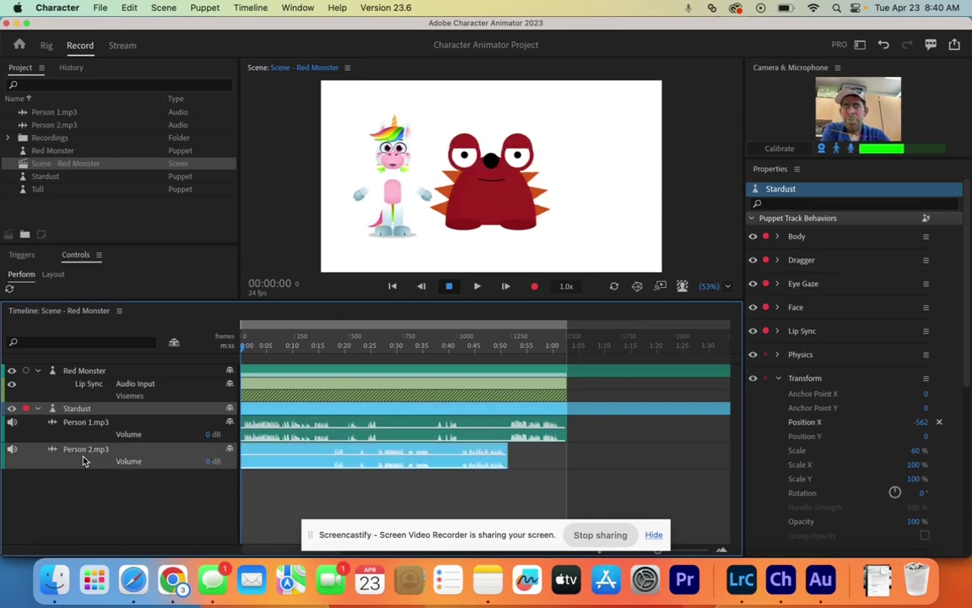
pyautogui.click(251, 7)
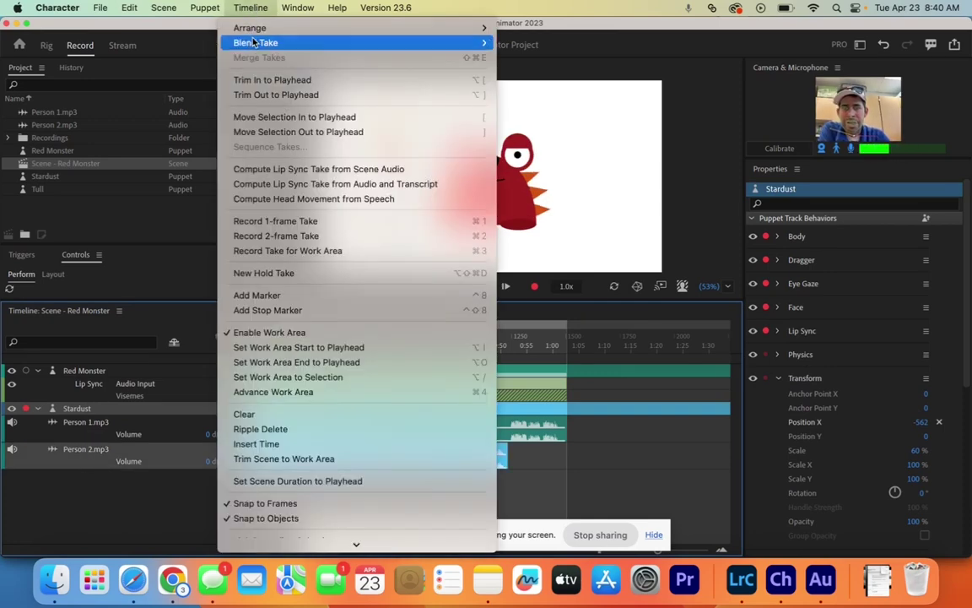
pyautogui.click(270, 171)
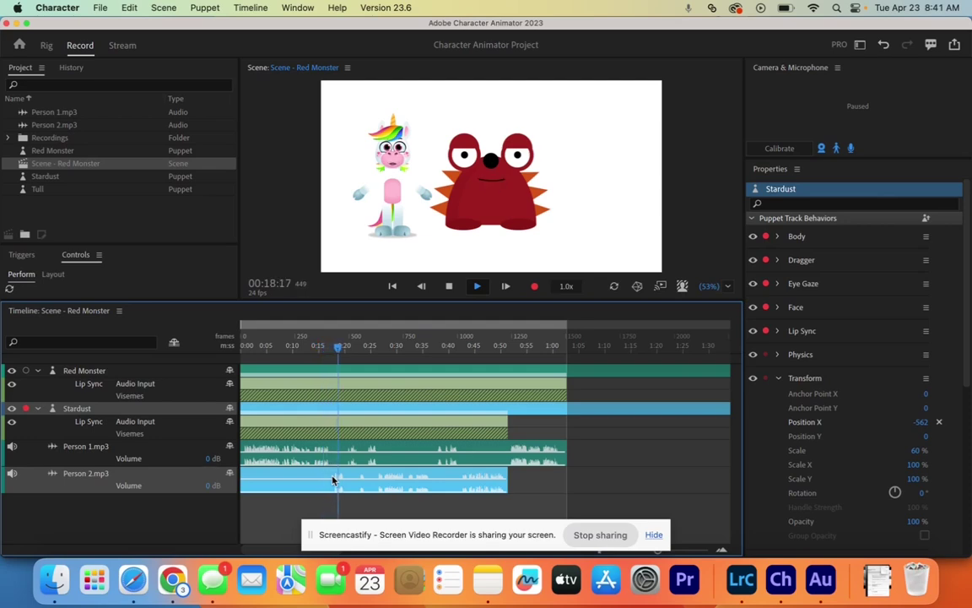
pyautogui.press('space')
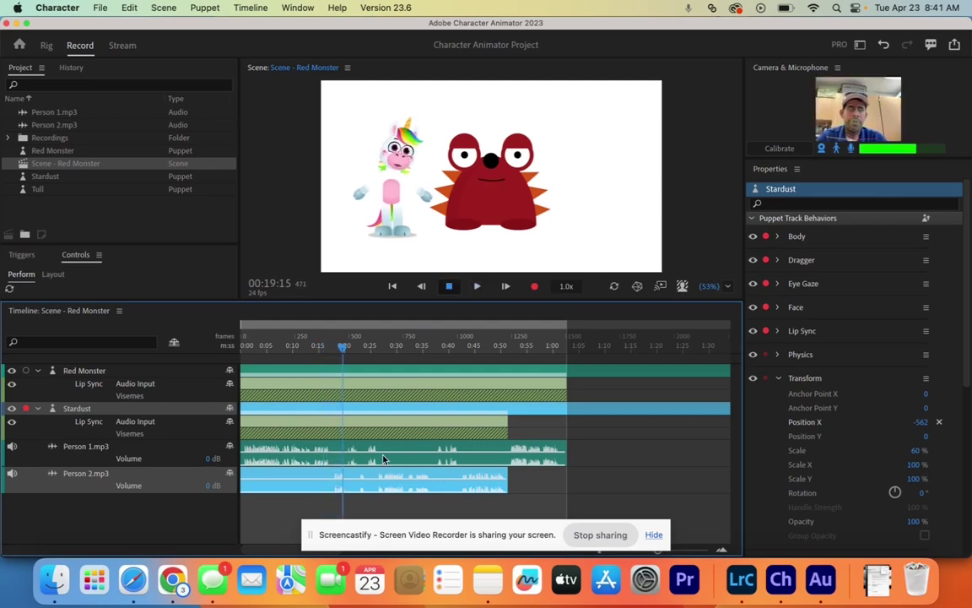